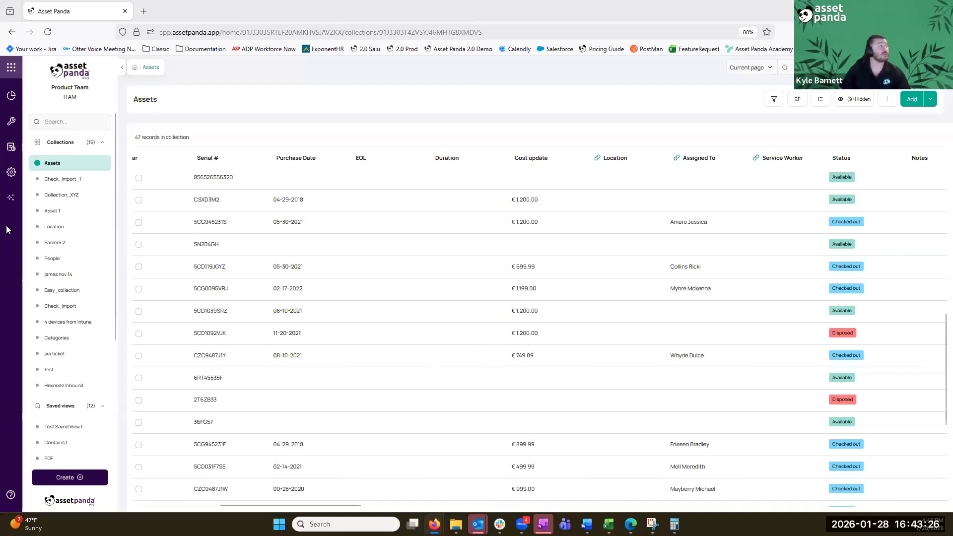
# - Open the ITAM module's integrations in account management and examine the SFTP Import entry in the Integrations Store
pyautogui.click(12, 176)
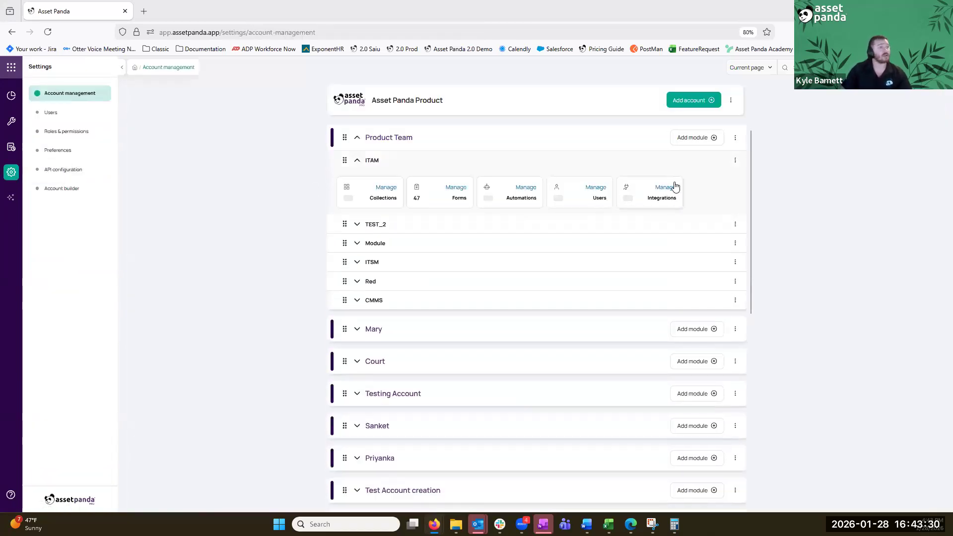
pyautogui.click(667, 188)
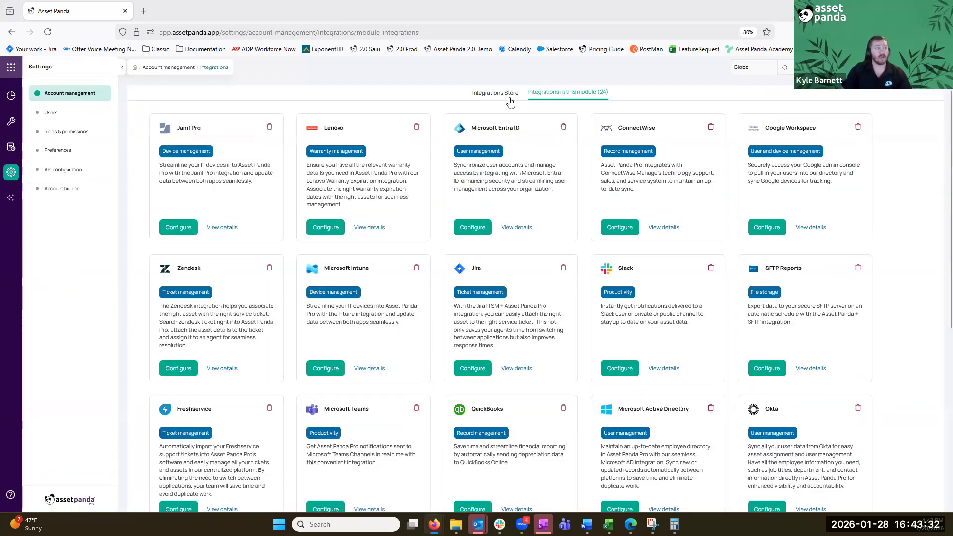
pyautogui.click(506, 95)
pyautogui.scroll(-6, 756, 206)
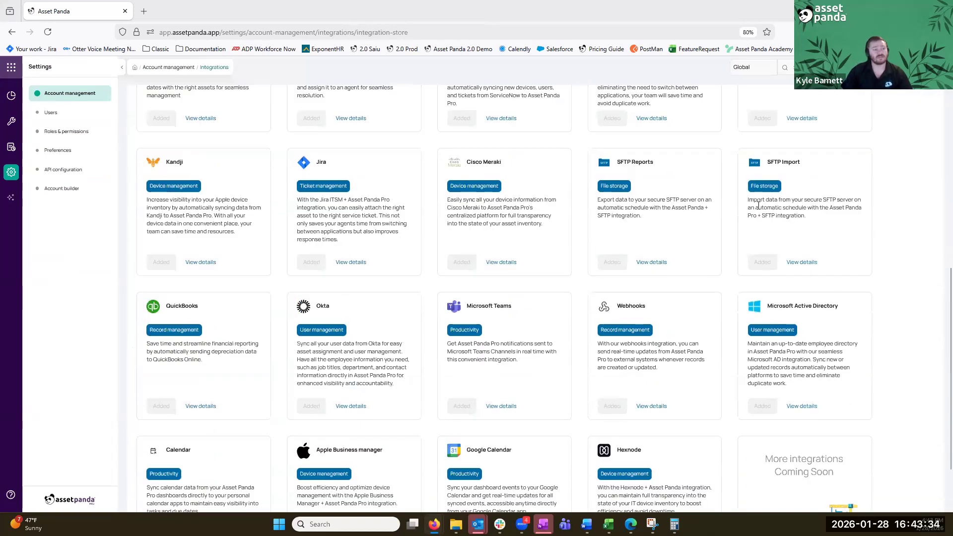
pyautogui.scroll(-1, 758, 206)
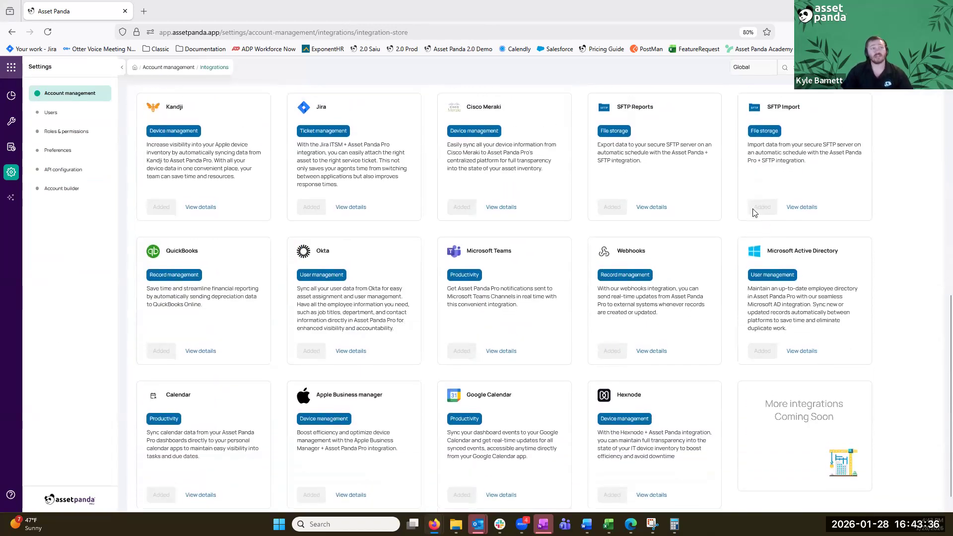
pyautogui.scroll(1, 754, 213)
pyautogui.tripleClick(797, 134)
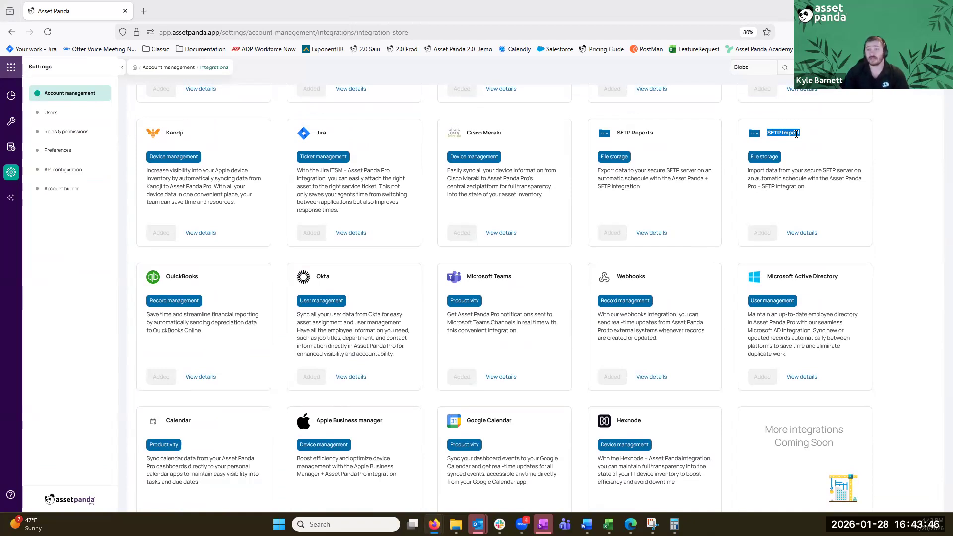
pyautogui.click(734, 206)
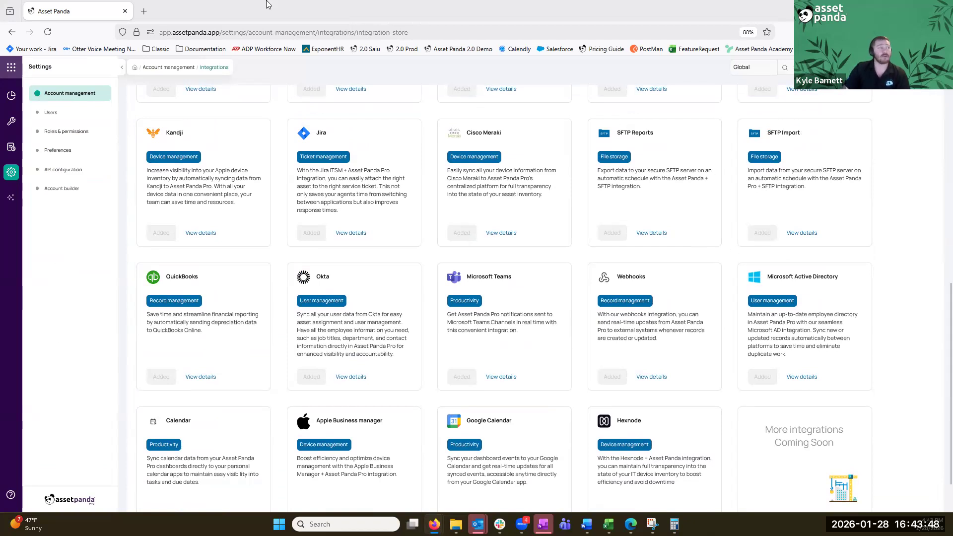
pyautogui.scroll(10, 322, 148)
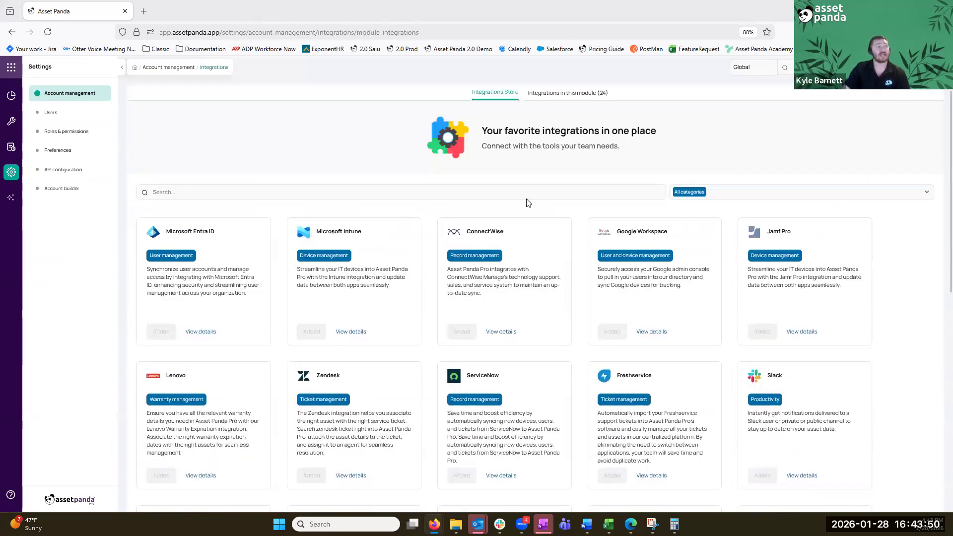
# - Open the configuration of the SFTP Import integration added to this module and continue to its mappings
pyautogui.click(584, 100)
pyautogui.scroll(-1, 774, 321)
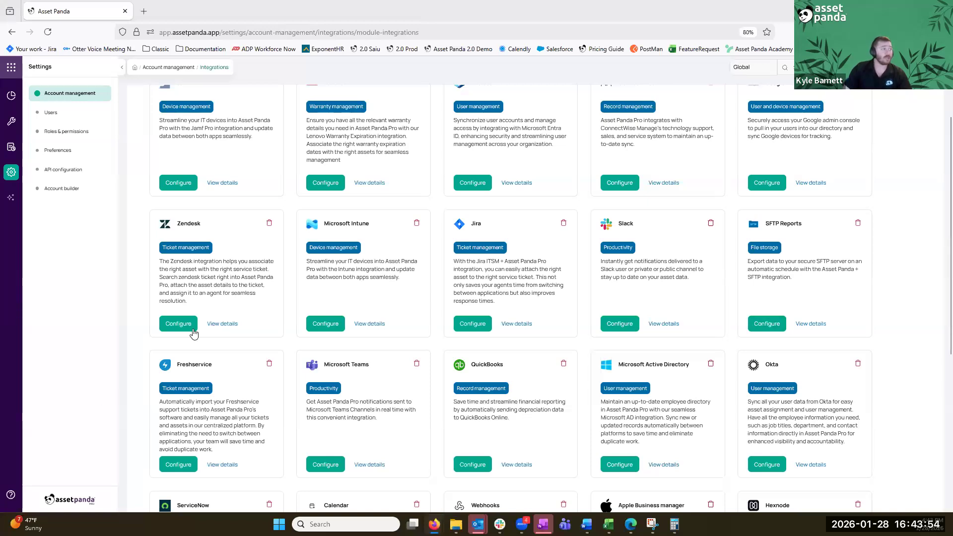
pyautogui.scroll(-6, 337, 393)
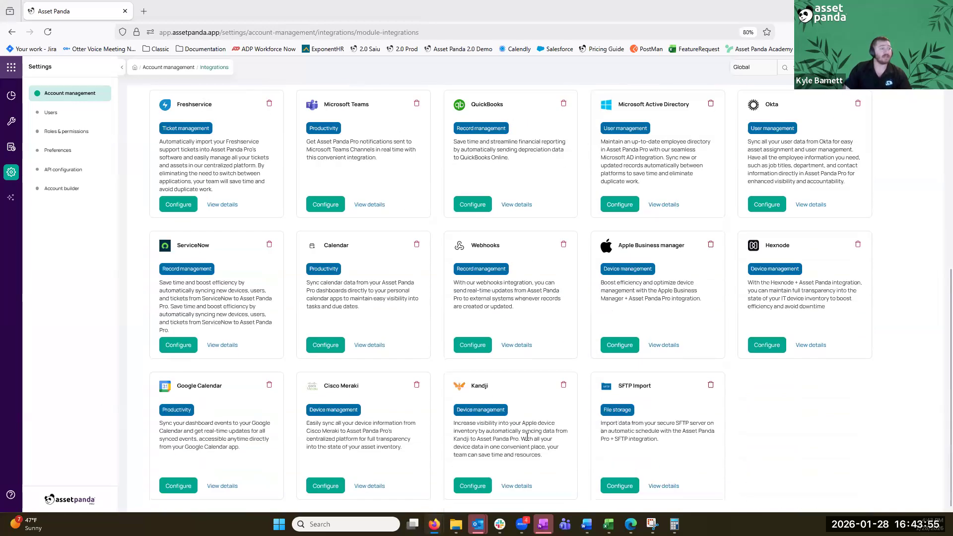
pyautogui.click(621, 482)
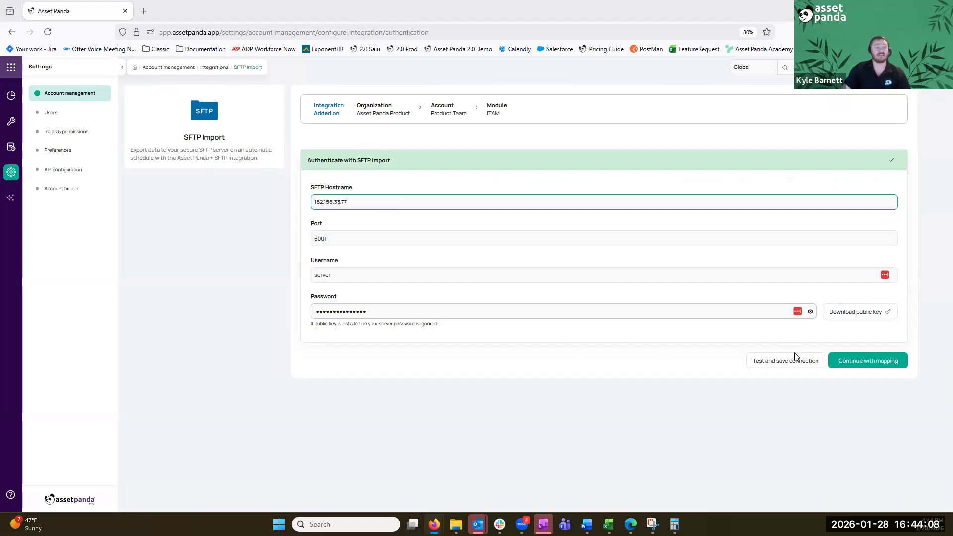
pyautogui.click(857, 360)
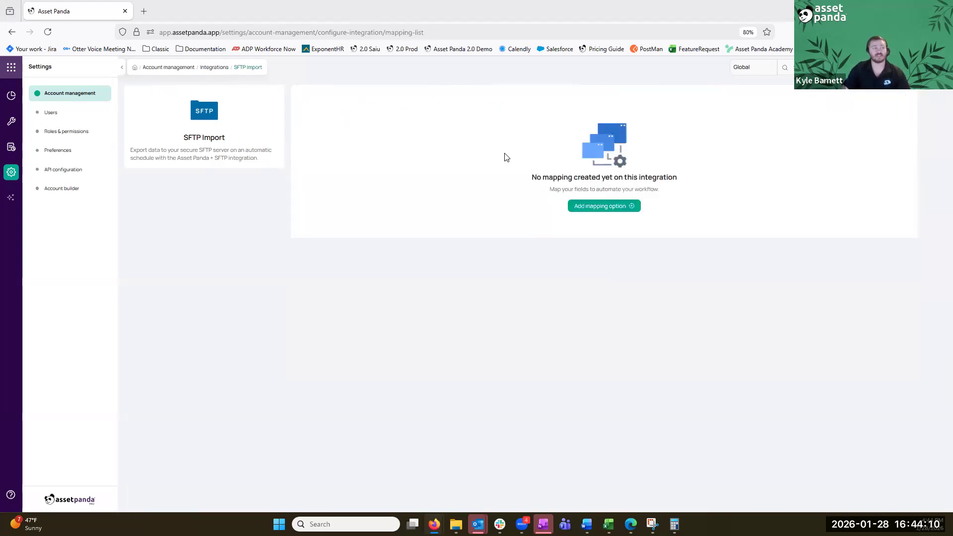
# - Add a mapping named test for the Assets collection
pyautogui.click(596, 208)
pyautogui.click(554, 150)
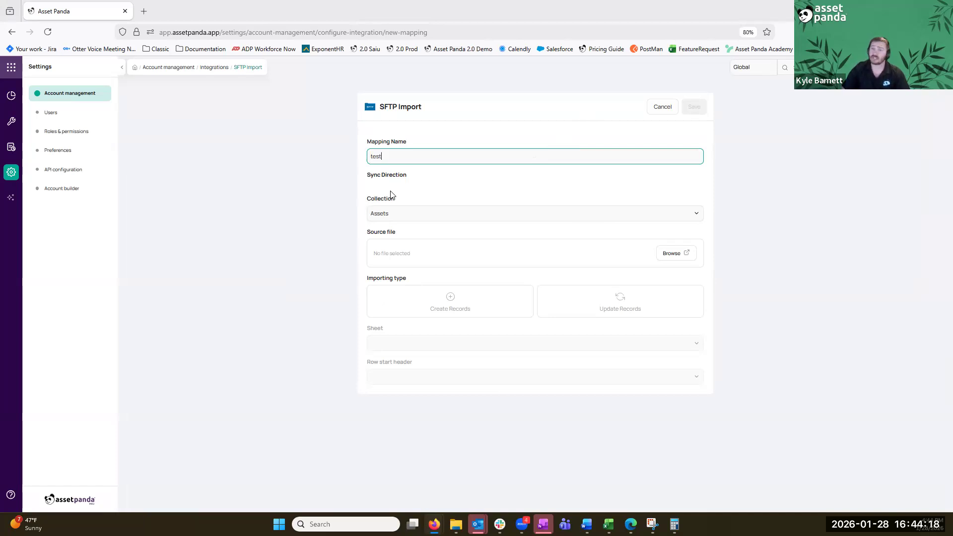
pyautogui.click(432, 258)
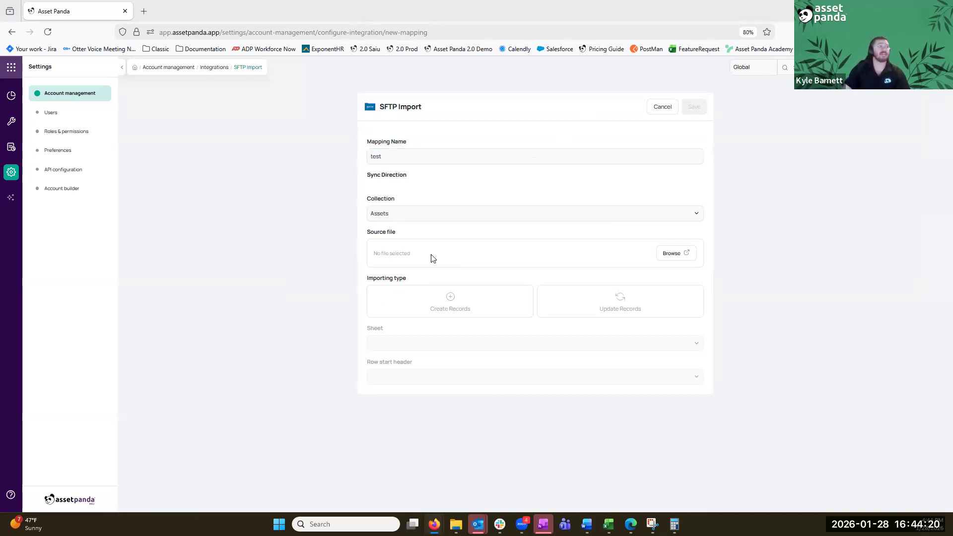
# - Choose multi-sheet-sample-data.xlsx from the sftp-import folder as the mapping's source file
pyautogui.click(678, 255)
pyautogui.scroll(-15, 445, 314)
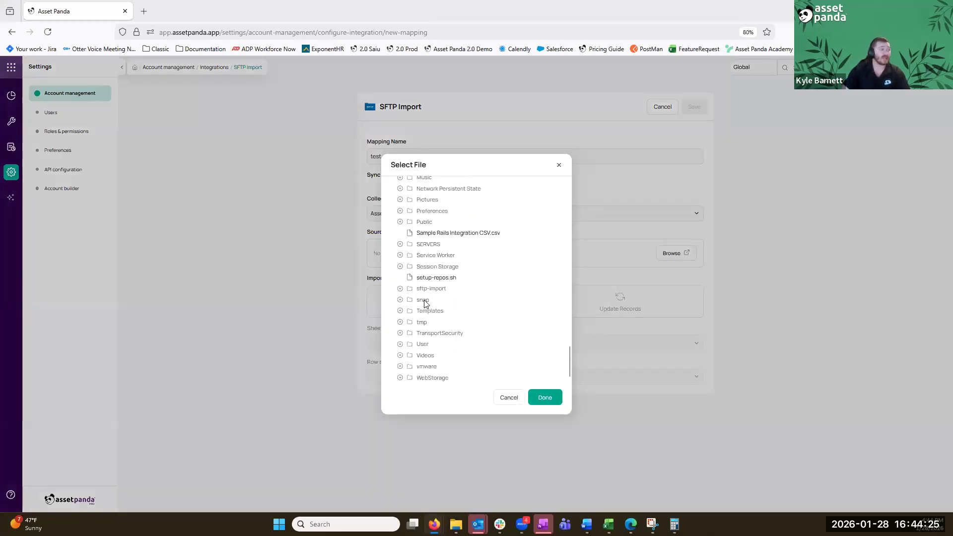
pyautogui.click(400, 288)
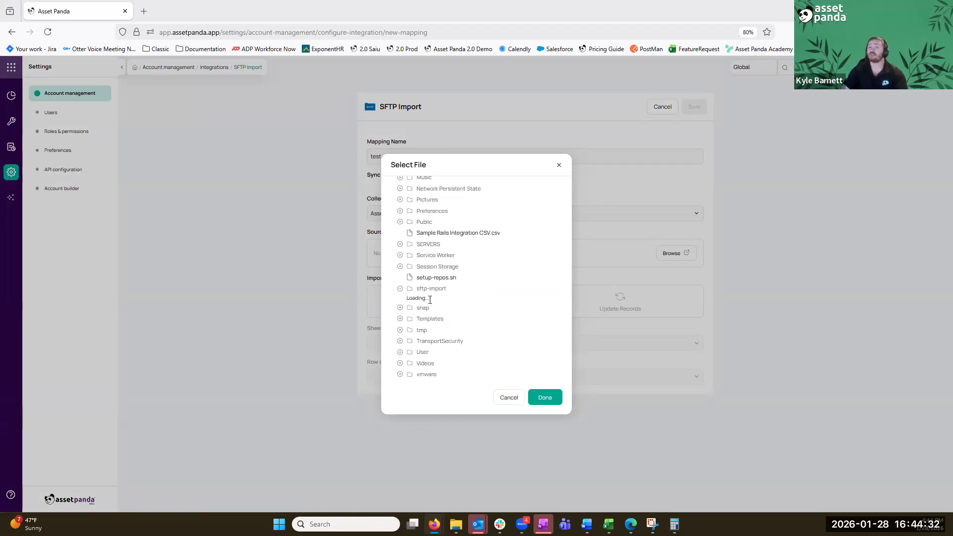
pyautogui.click(430, 311)
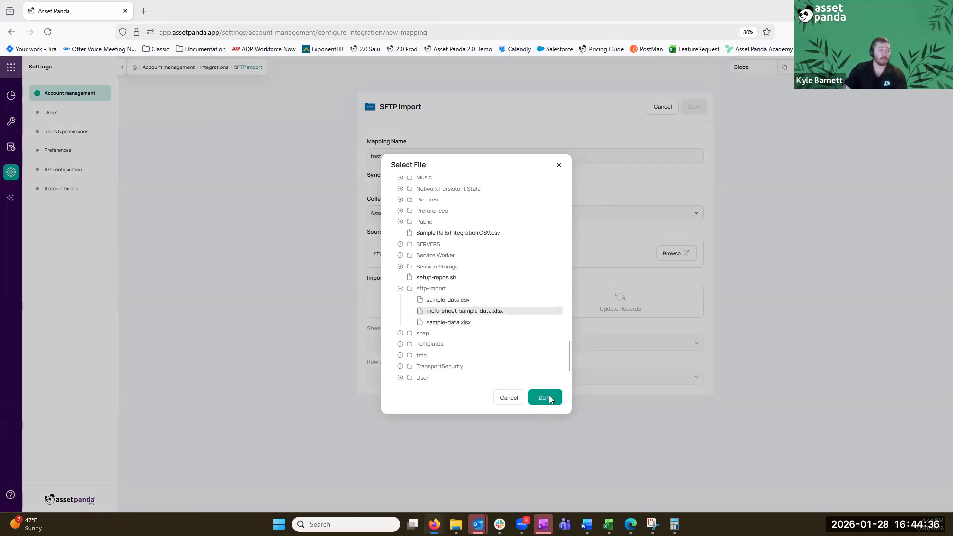
pyautogui.click(550, 398)
# - Set the import to Create Records from the Inventory sheet, with Row 1 as the header row
pyautogui.click(479, 305)
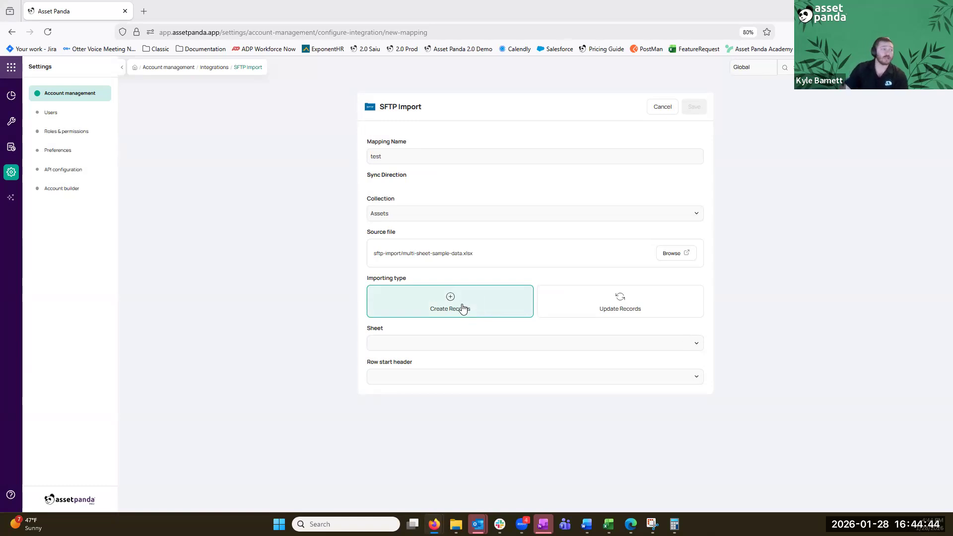
pyautogui.click(574, 307)
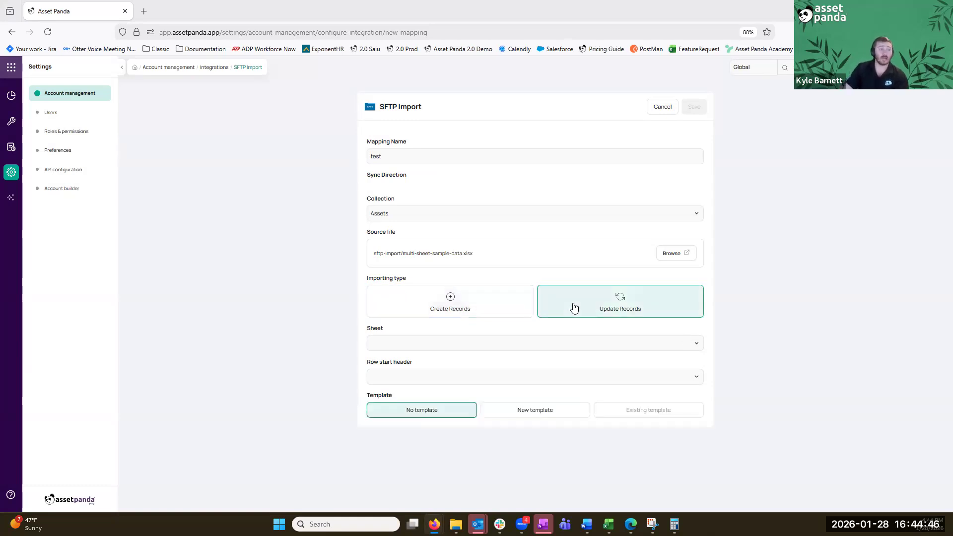
pyautogui.click(512, 308)
pyautogui.click(513, 341)
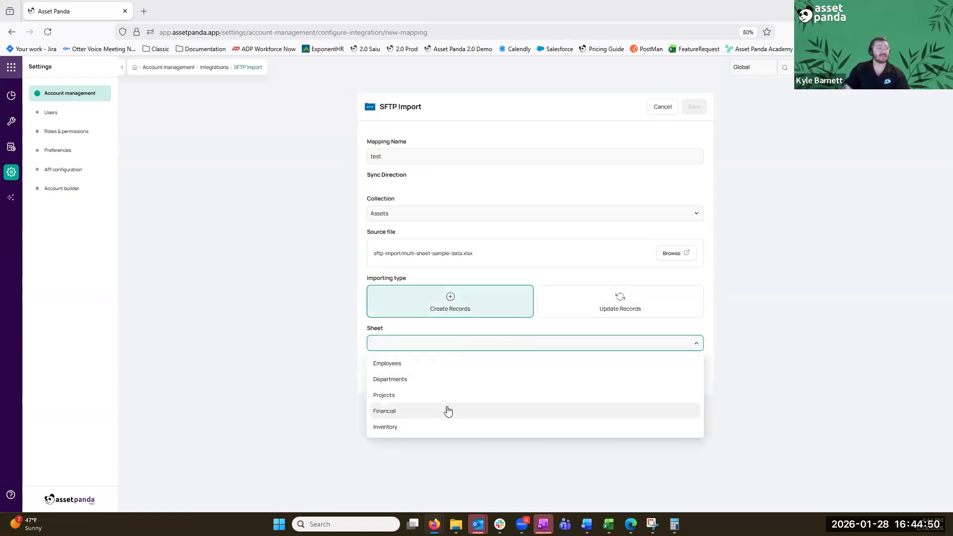
pyautogui.click(459, 430)
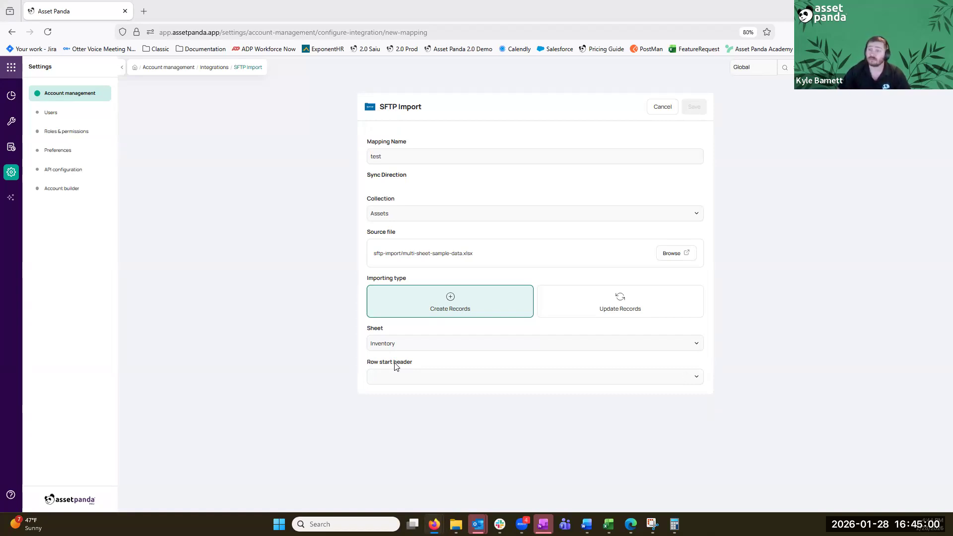
pyautogui.click(406, 377)
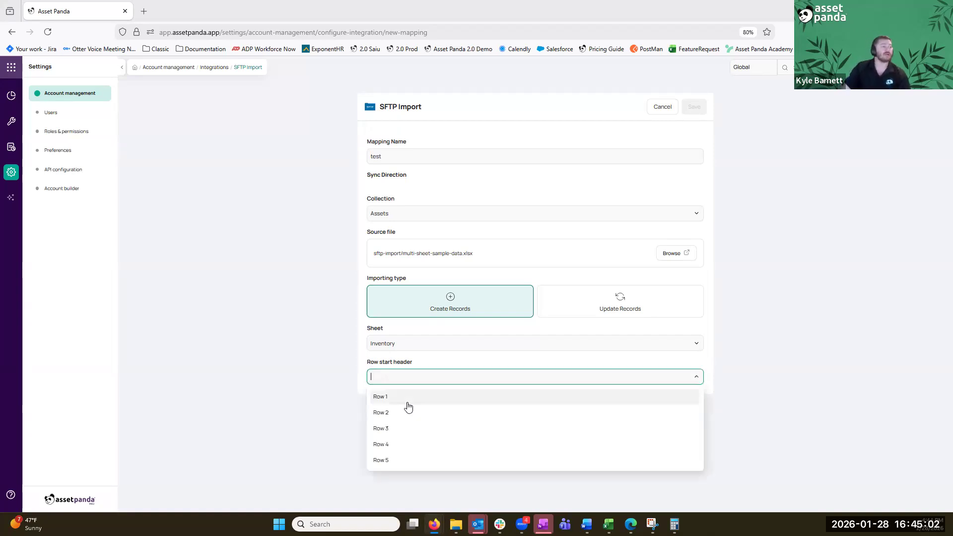
pyautogui.click(411, 396)
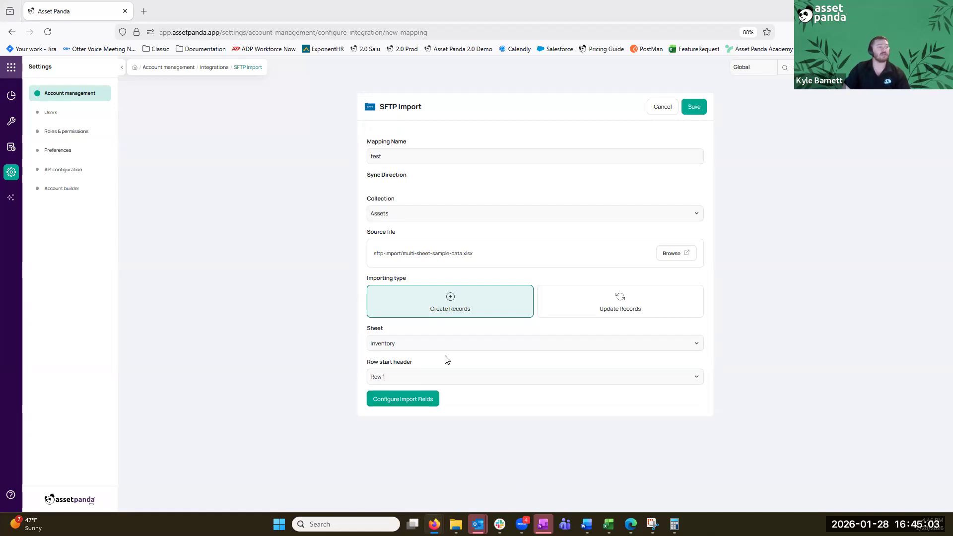
# - Configure the import fields, mapping the itemId column to Asset ID and quantity to Serial #
pyautogui.click(425, 400)
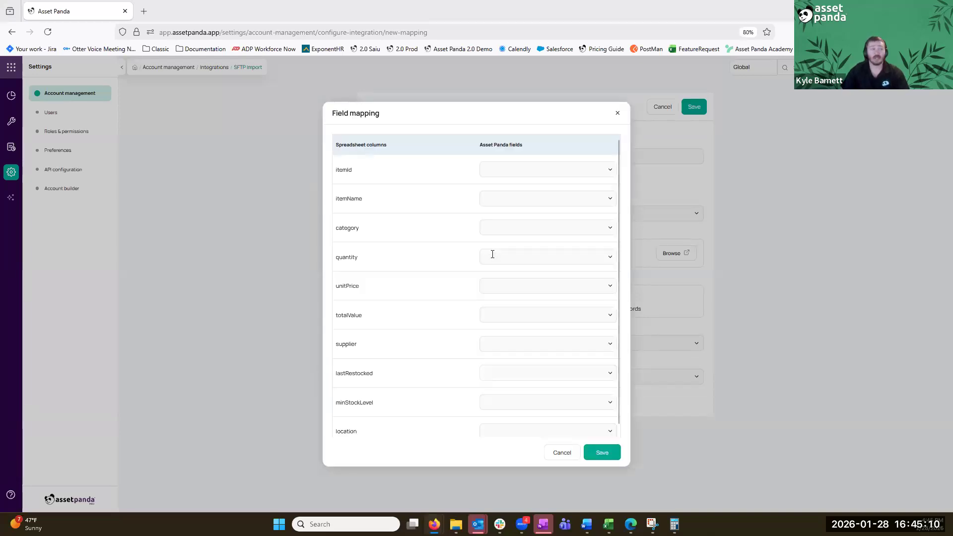
pyautogui.click(514, 170)
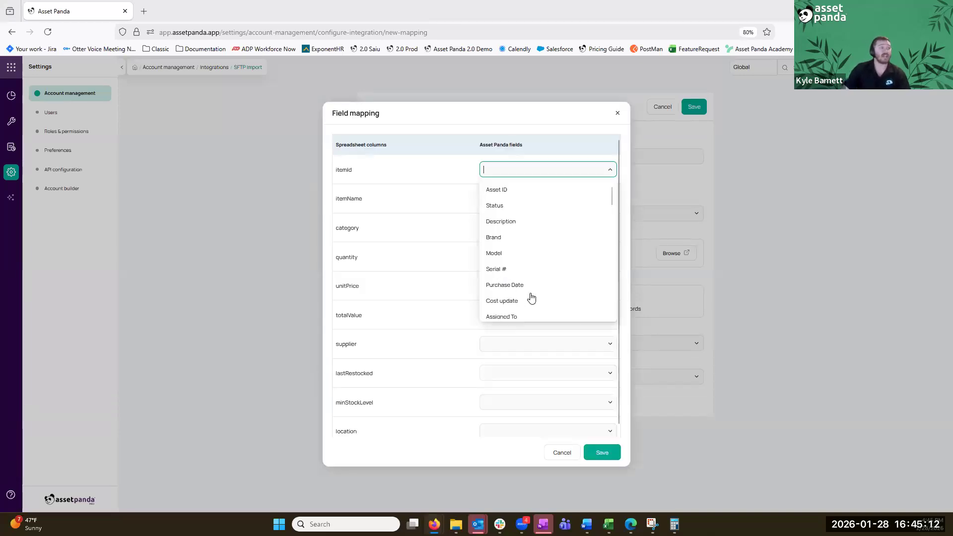
pyautogui.click(545, 190)
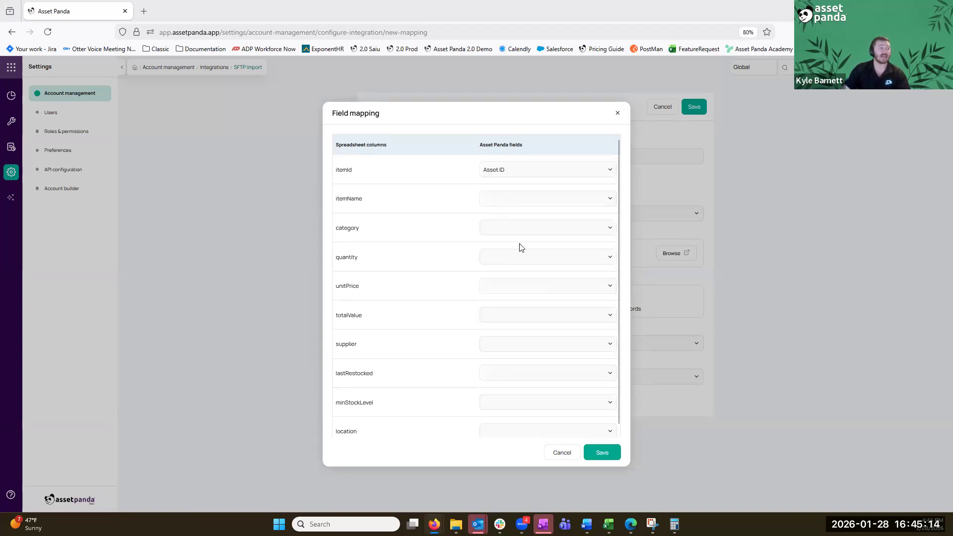
pyautogui.click(516, 257)
pyautogui.click(519, 355)
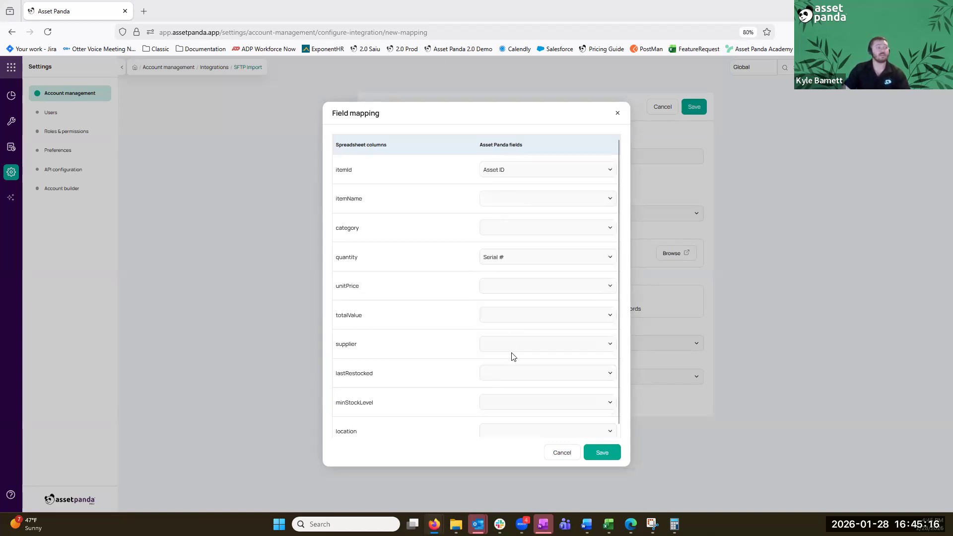
# - Map supplier to Description, lastRestocked to Model and minStockLevel to Cost update, and save the field mapping
pyautogui.click(512, 343)
pyautogui.click(532, 395)
pyautogui.click(538, 374)
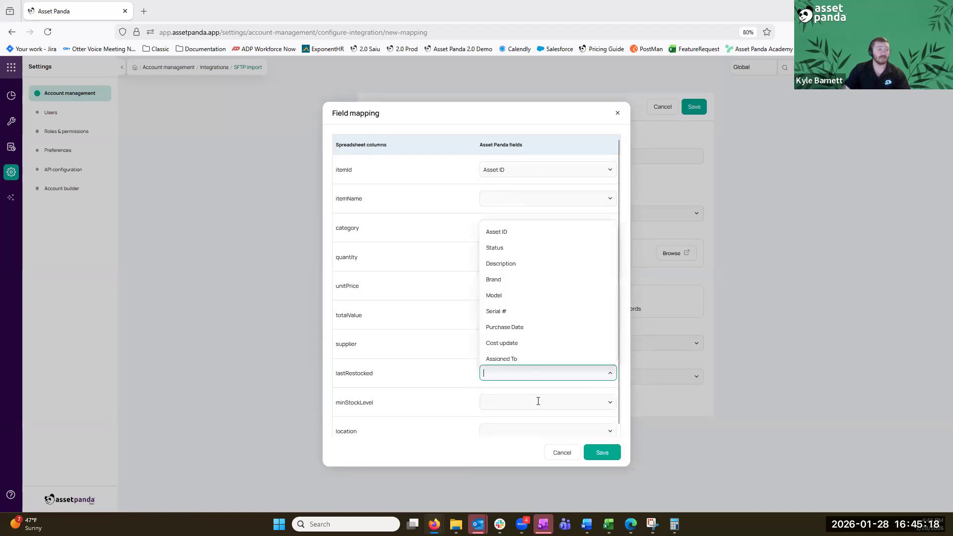
pyautogui.click(530, 296)
pyautogui.click(533, 402)
pyautogui.click(531, 378)
pyautogui.click(601, 452)
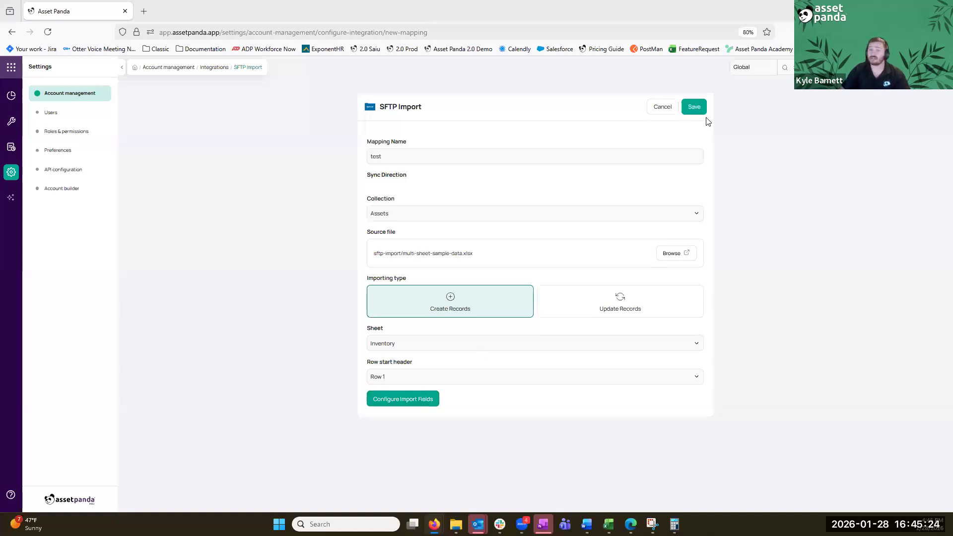
# - Switch the importing type to Update Records and set Serial # as the field for checking duplicates
pyautogui.click(635, 309)
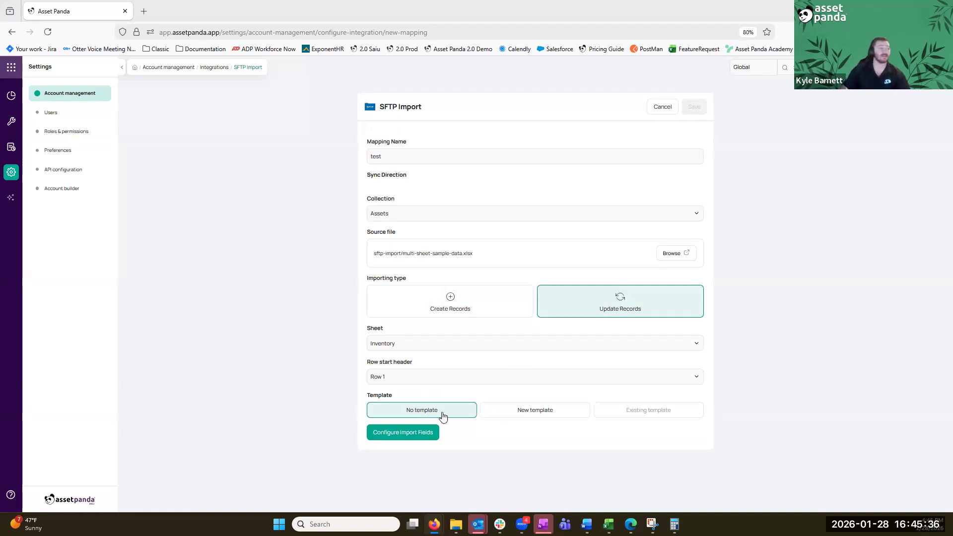
pyautogui.click(400, 438)
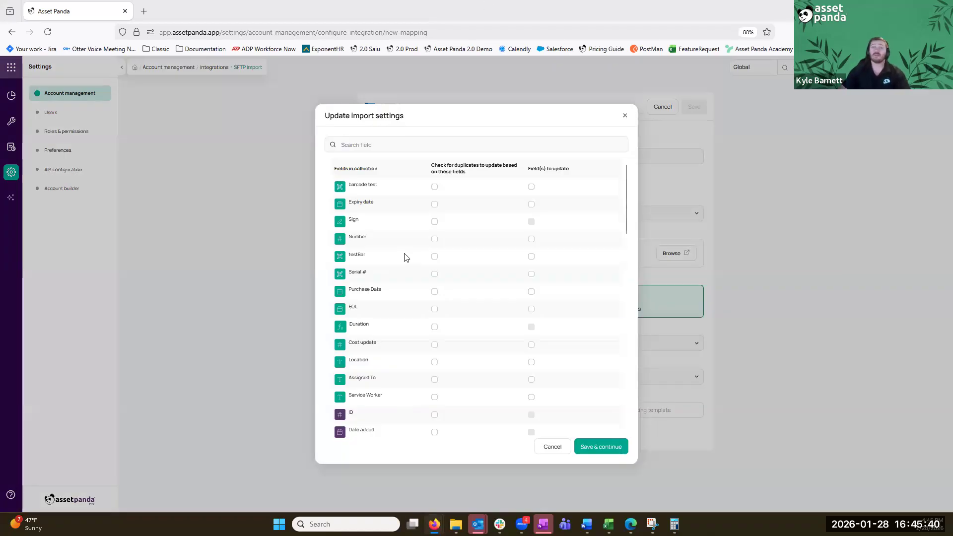
pyautogui.doubleClick(445, 164)
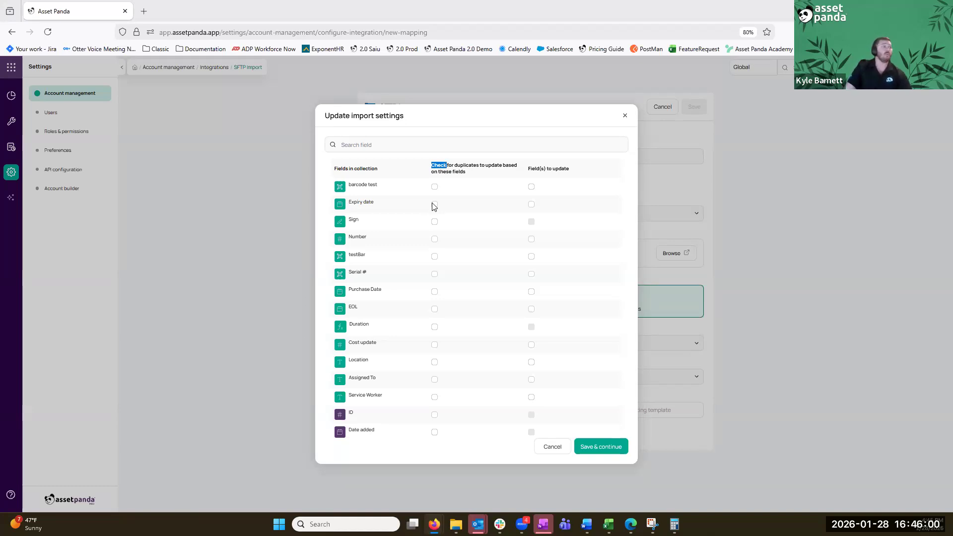
pyautogui.click(434, 274)
# - Select barcode test, Expiry date, Number and Cost update as the fields to update, and save the update import settings
pyautogui.tripleClick(556, 170)
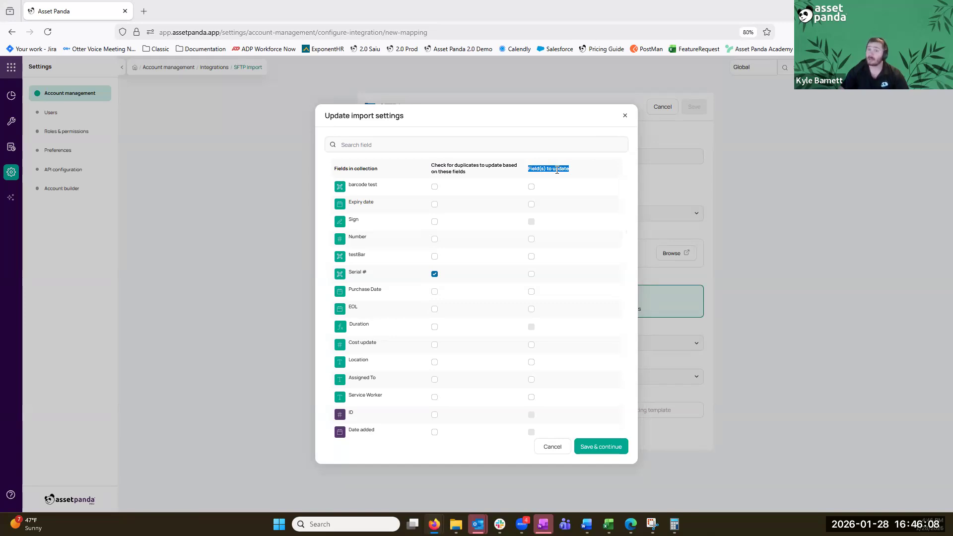
pyautogui.click(531, 187)
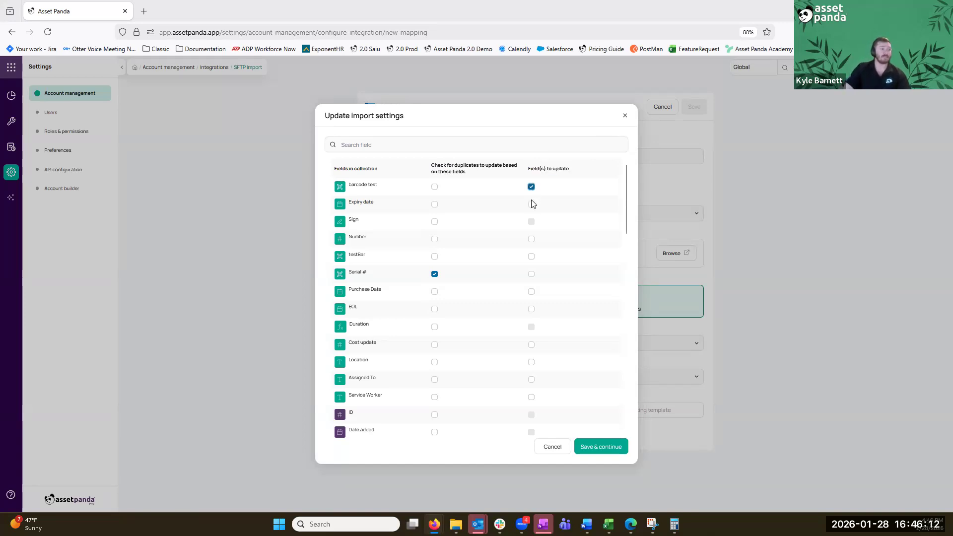
pyautogui.click(531, 205)
pyautogui.click(530, 239)
pyautogui.click(531, 344)
pyautogui.click(601, 446)
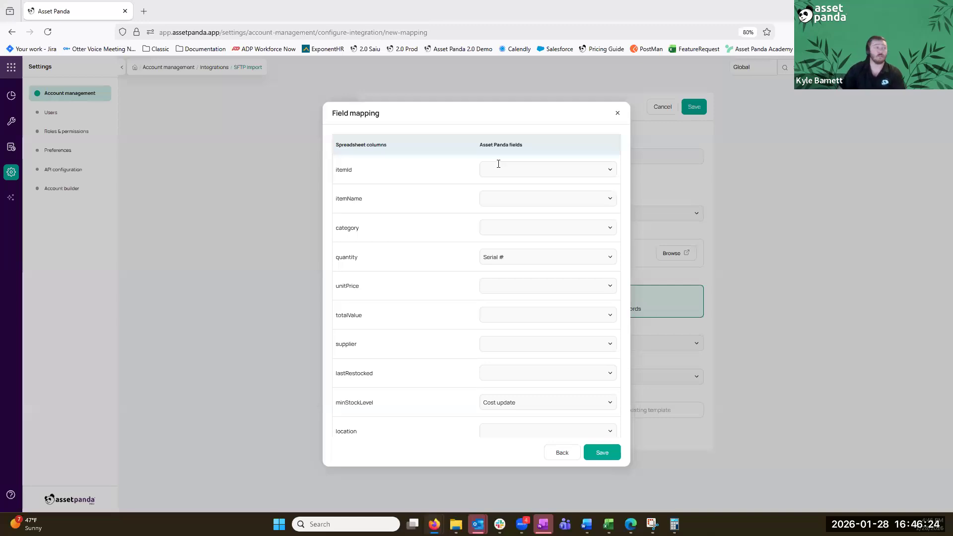
# - Map the itemId column to Number, itemName to barcode test and unitPrice to Expiry date in the field mapping
pyautogui.click(499, 168)
pyautogui.click(518, 219)
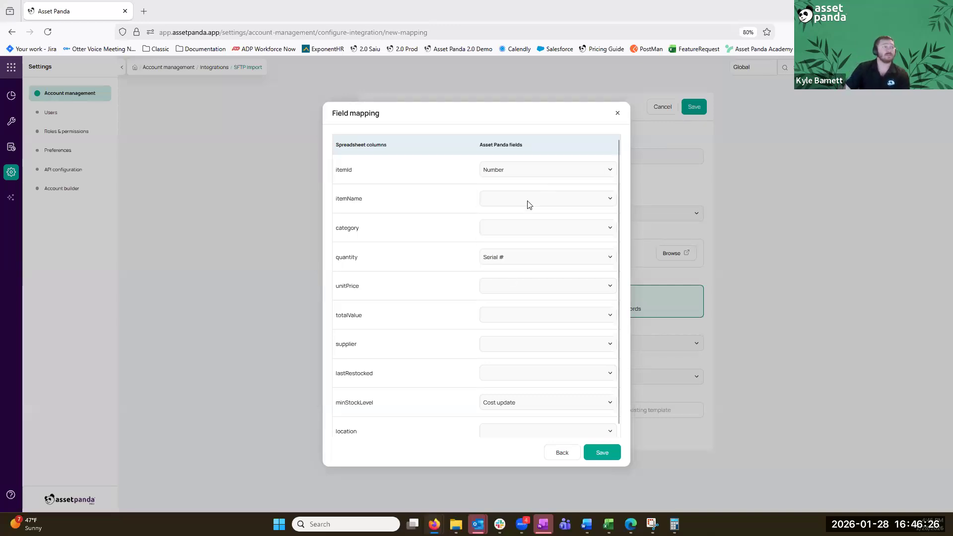
pyautogui.click(530, 204)
pyautogui.click(530, 266)
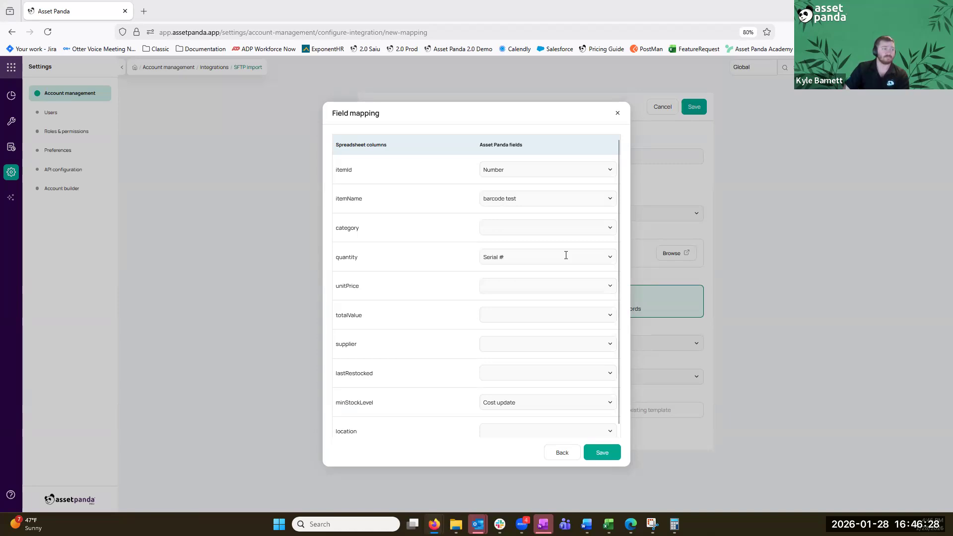
pyautogui.click(546, 286)
pyautogui.click(561, 368)
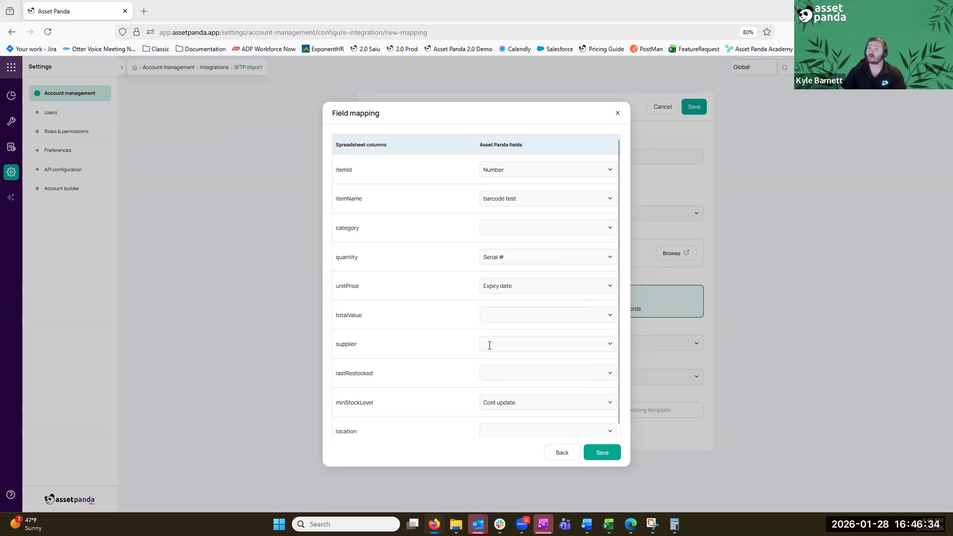
# - Try mapping the totalValue column to the already used Serial # field, and clear that duplicate selection
pyautogui.click(523, 321)
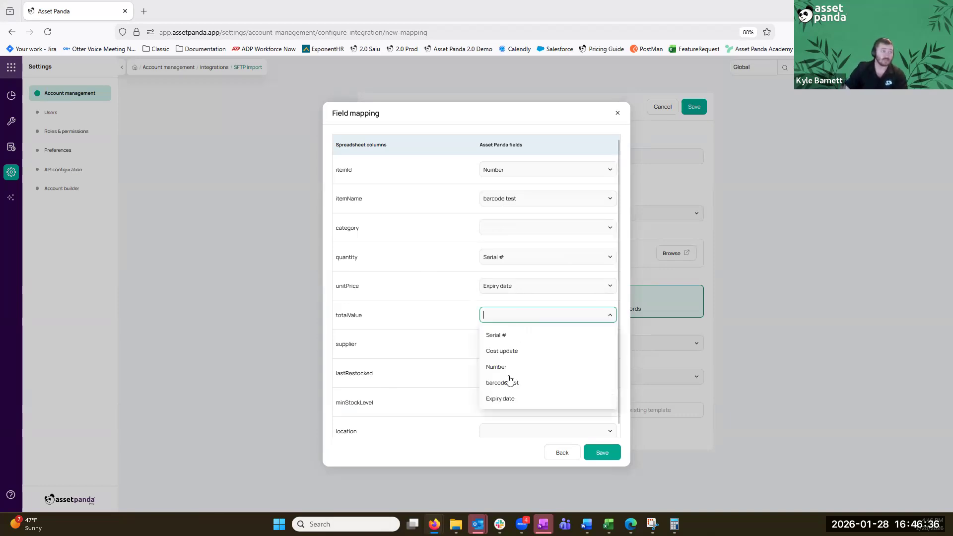
pyautogui.click(516, 333)
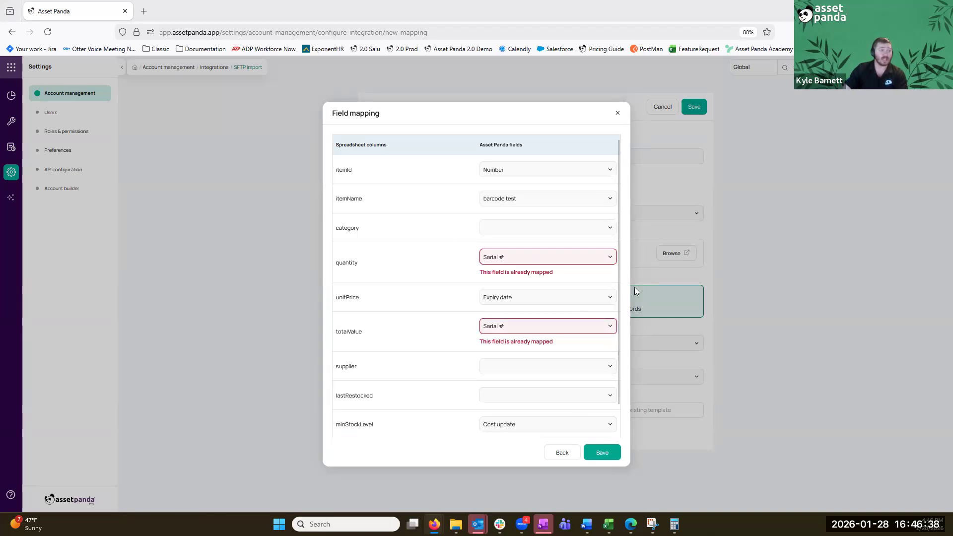
pyautogui.click(517, 323)
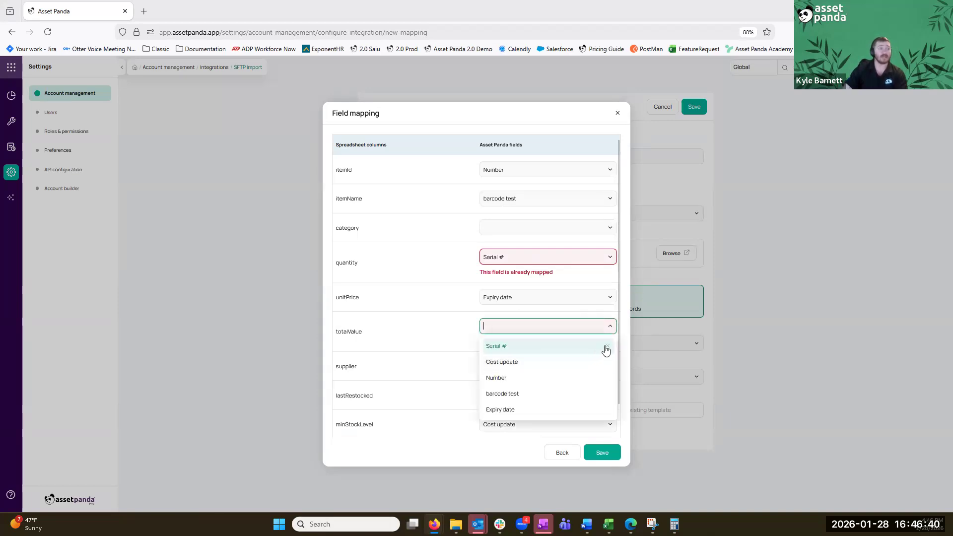
pyautogui.click(608, 345)
# - Save the field mapping and the SFTP Import mapping, and leave the editing page for the mapping list
pyautogui.click(602, 453)
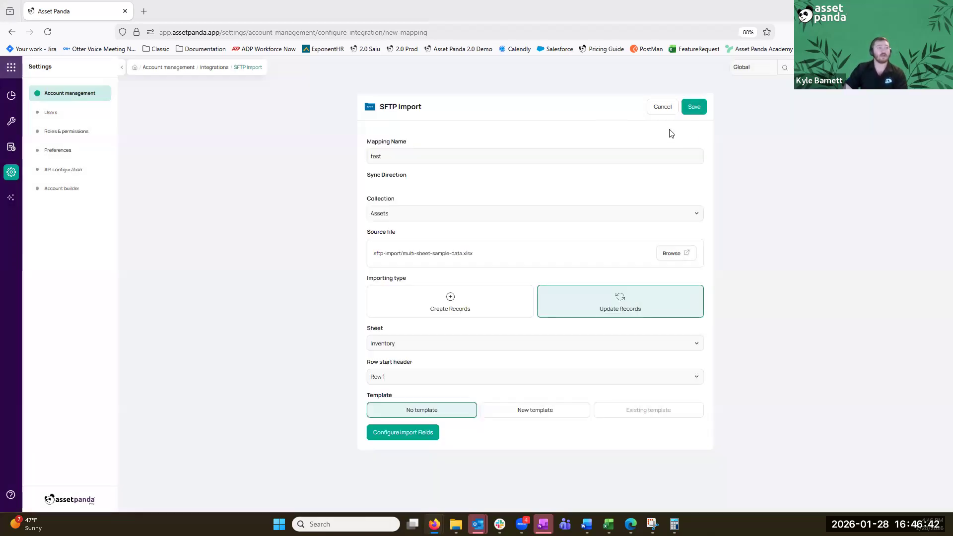
pyautogui.click(692, 108)
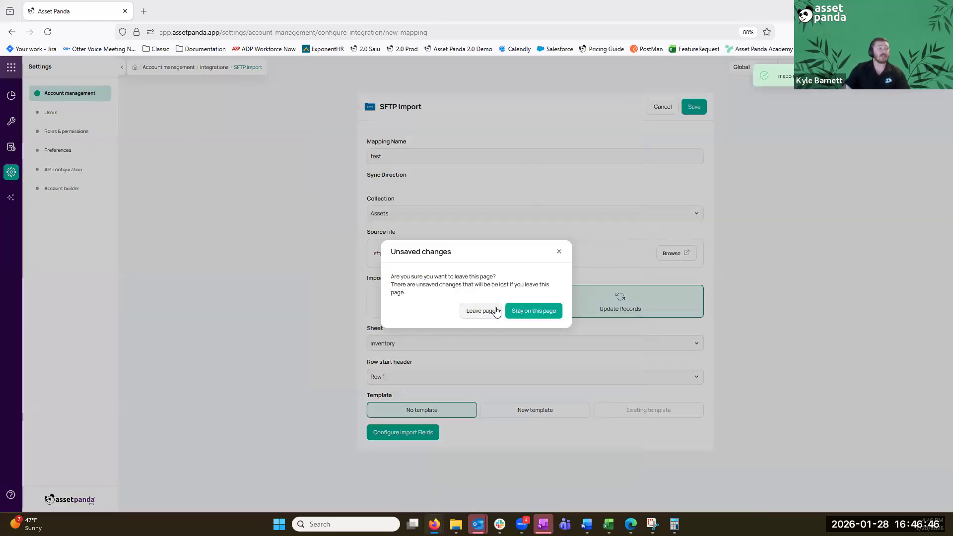
pyautogui.click(492, 311)
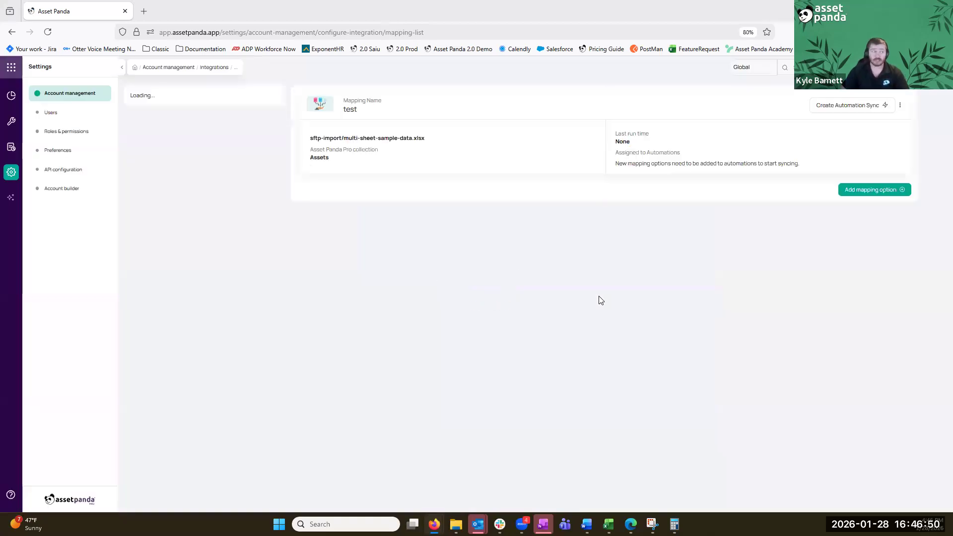
# - Create an automation sync for the test mapping, named sftp import, and save its automation settings
pyautogui.click(863, 124)
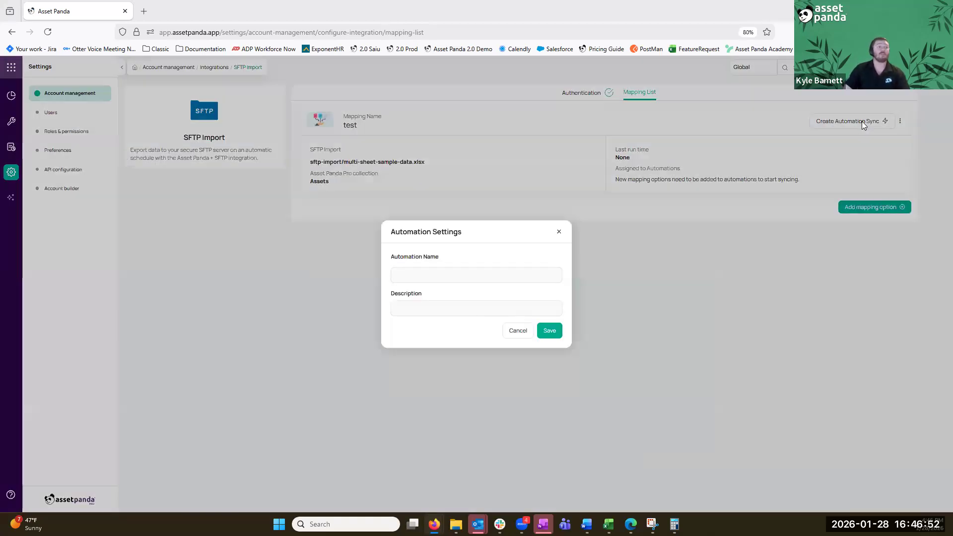
pyautogui.write('sftp in')
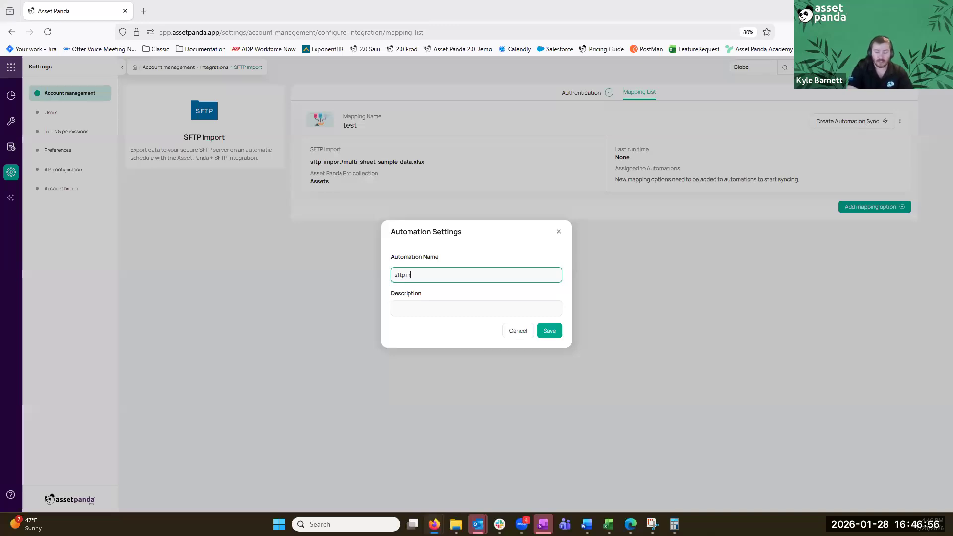
pyautogui.write('port')
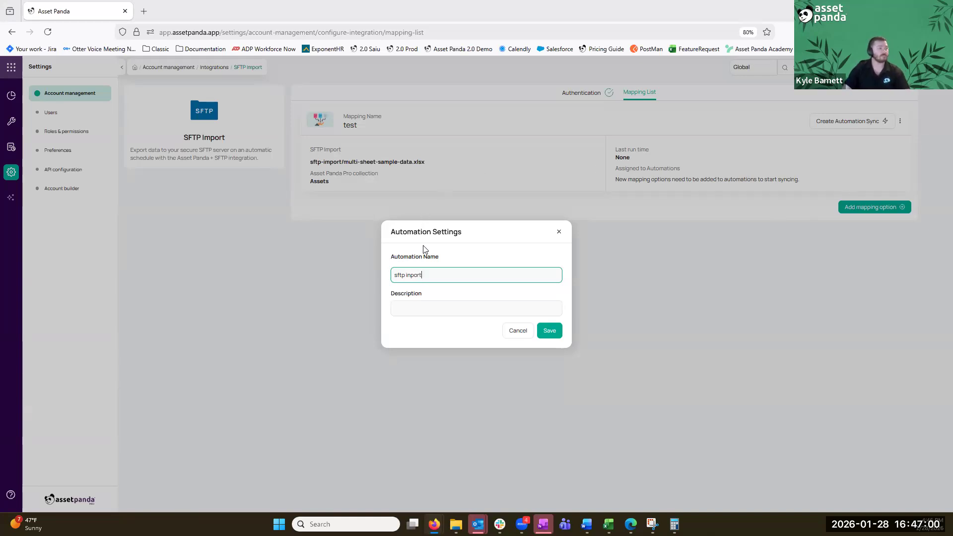
pyautogui.click(411, 273)
pyautogui.press('BackSpace')
pyautogui.write('m')
pyautogui.click(548, 333)
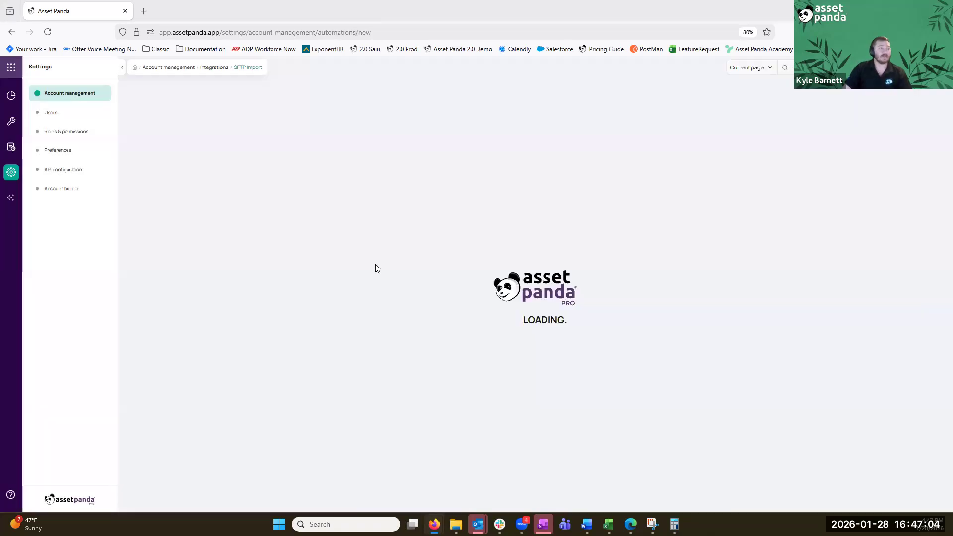
# - Try the automation's interval type options, including Weekly with its repeat frequency choices, and return the interval type to Daily
pyautogui.tripleClick(425, 321)
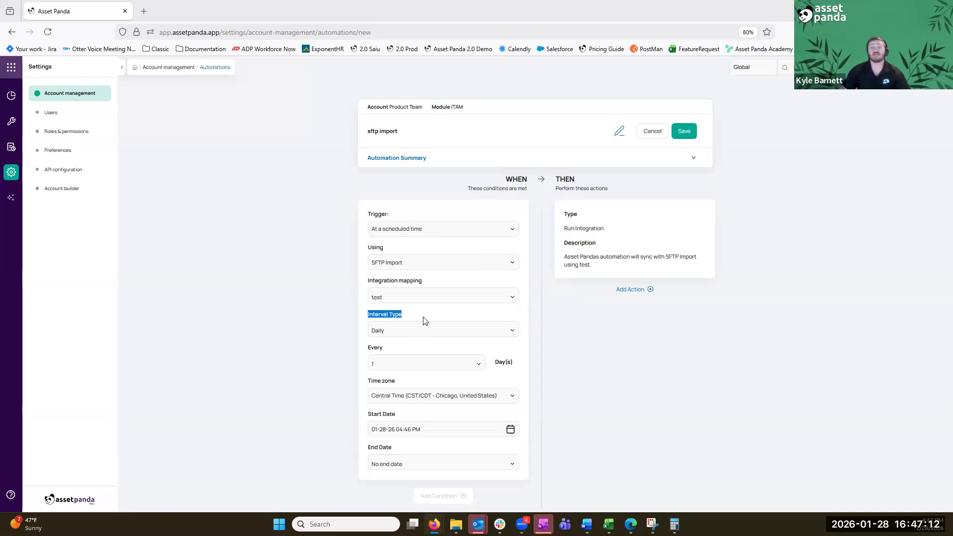
pyautogui.click(416, 330)
pyautogui.click(415, 348)
pyautogui.click(408, 330)
pyautogui.click(415, 364)
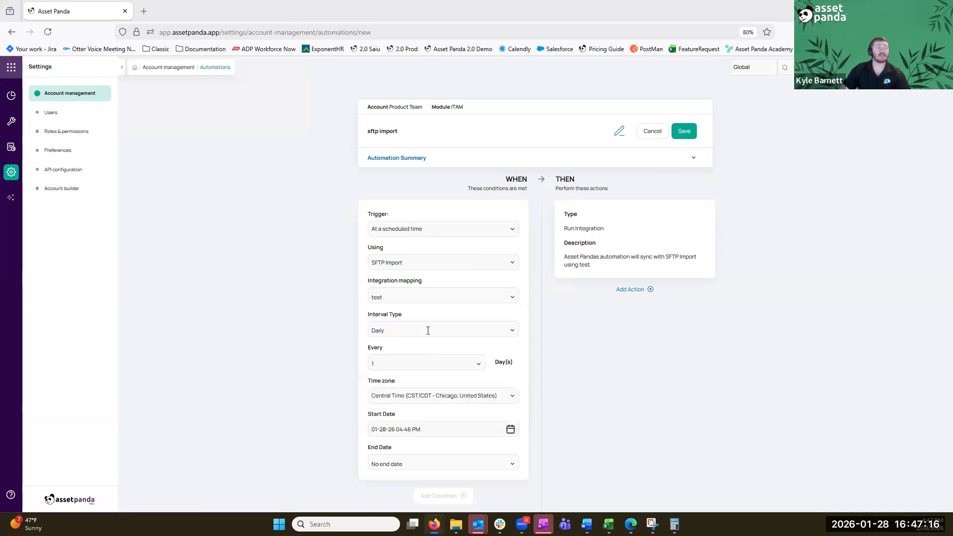
pyautogui.click(436, 329)
pyautogui.click(425, 382)
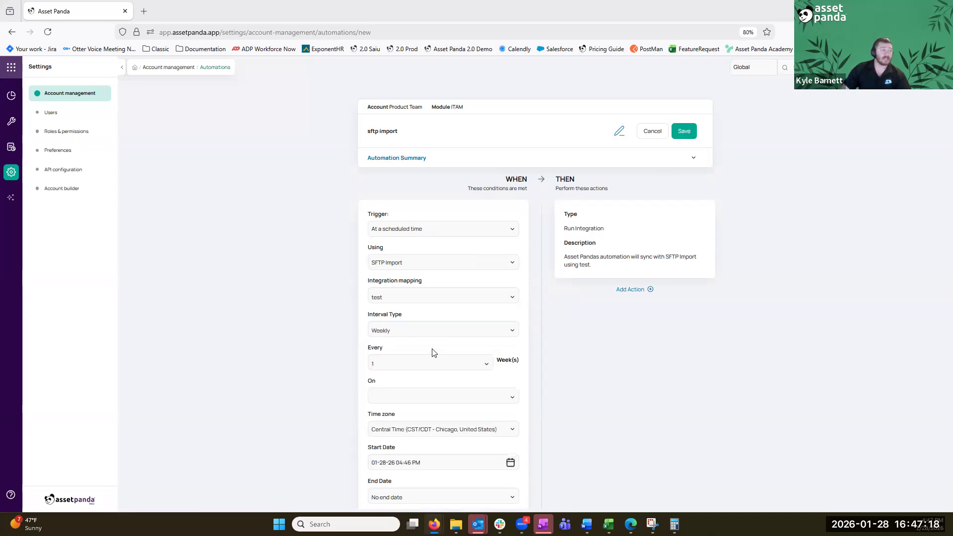
pyautogui.moveTo(370, 350); pyautogui.dragTo(385, 352)
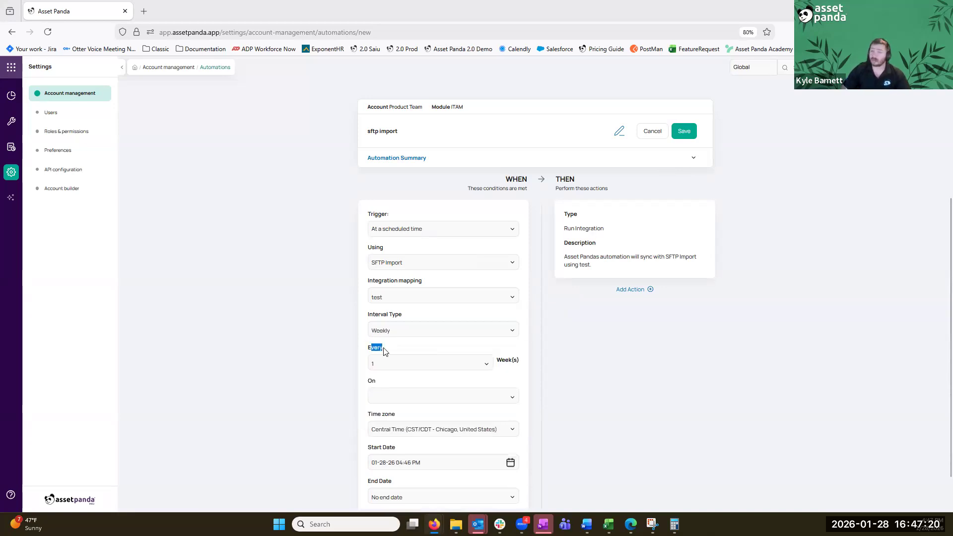
pyautogui.click(377, 366)
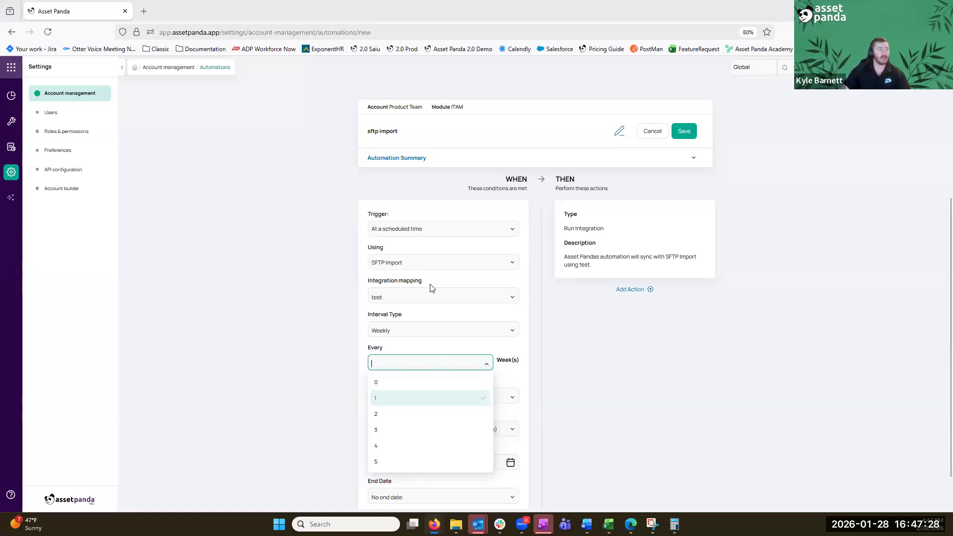
pyautogui.click(416, 322)
pyautogui.click(416, 332)
pyautogui.click(418, 365)
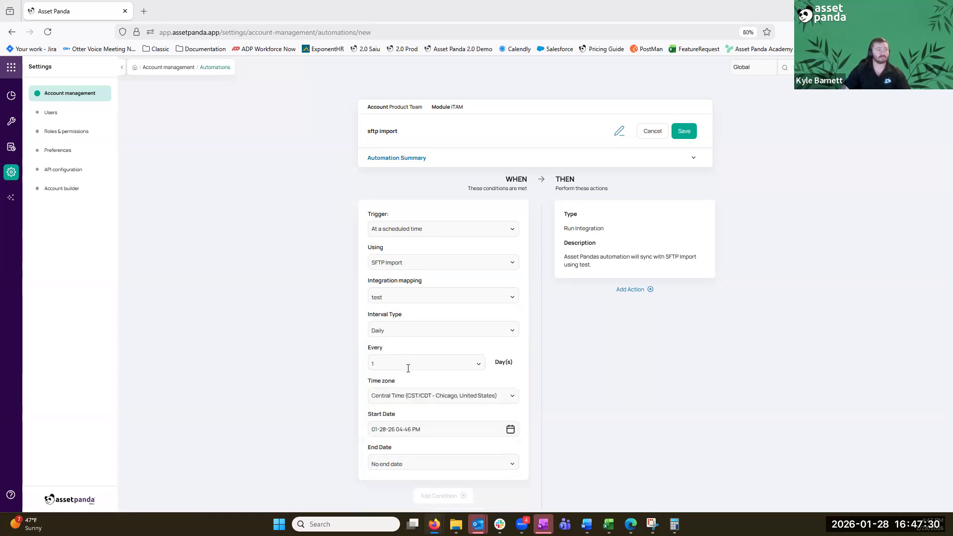
# - Set the daily schedule to run every 3 days and save the automation
pyautogui.click(420, 363)
pyautogui.click(422, 253)
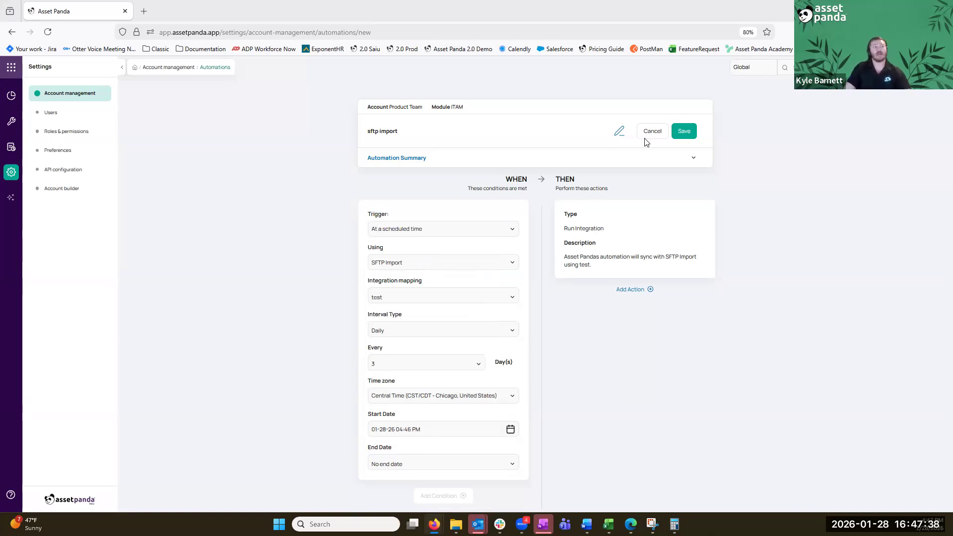
pyautogui.click(679, 131)
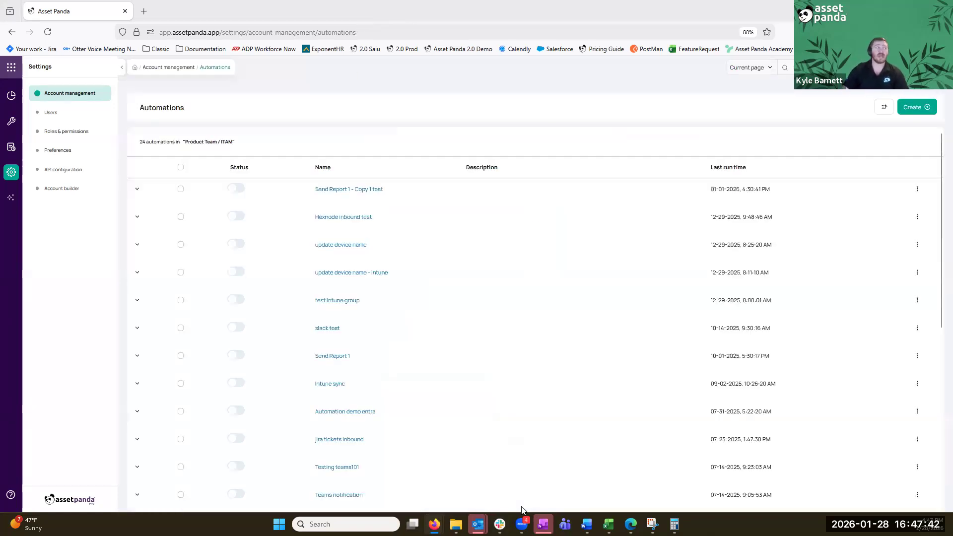
# - Find the sftp import automation in the Automations list, switch its status on, and switch it off again
pyautogui.scroll(-5, 238, 357)
pyautogui.scroll(-2, 238, 397)
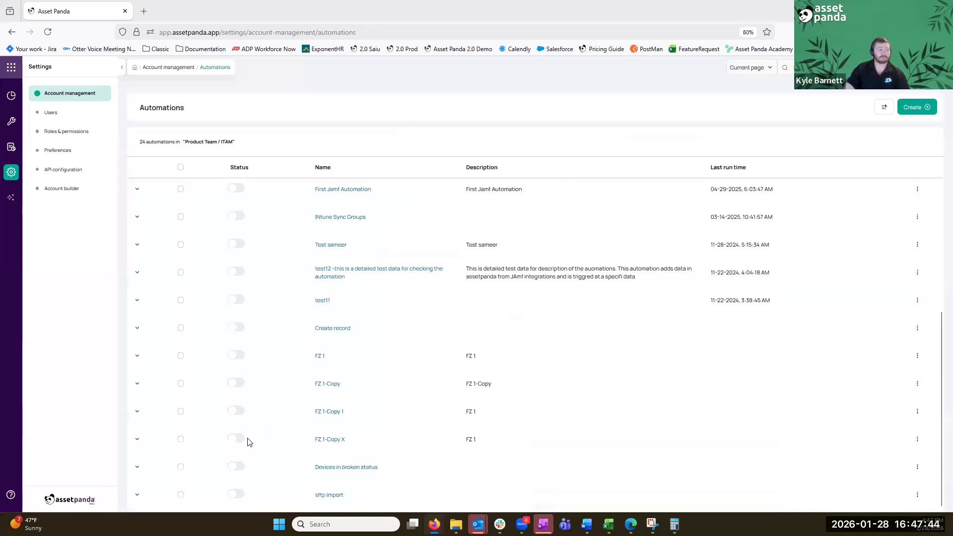
pyautogui.click(236, 494)
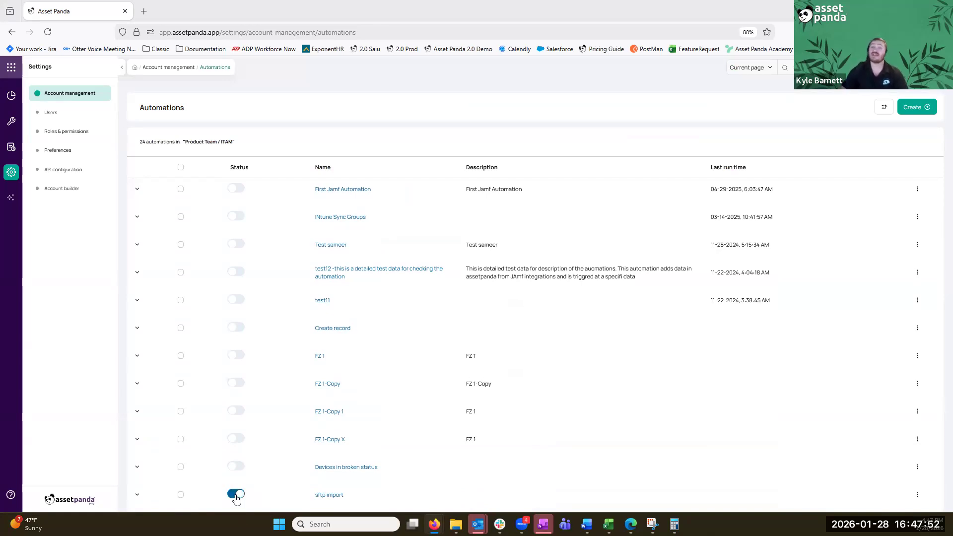
pyautogui.click(236, 494)
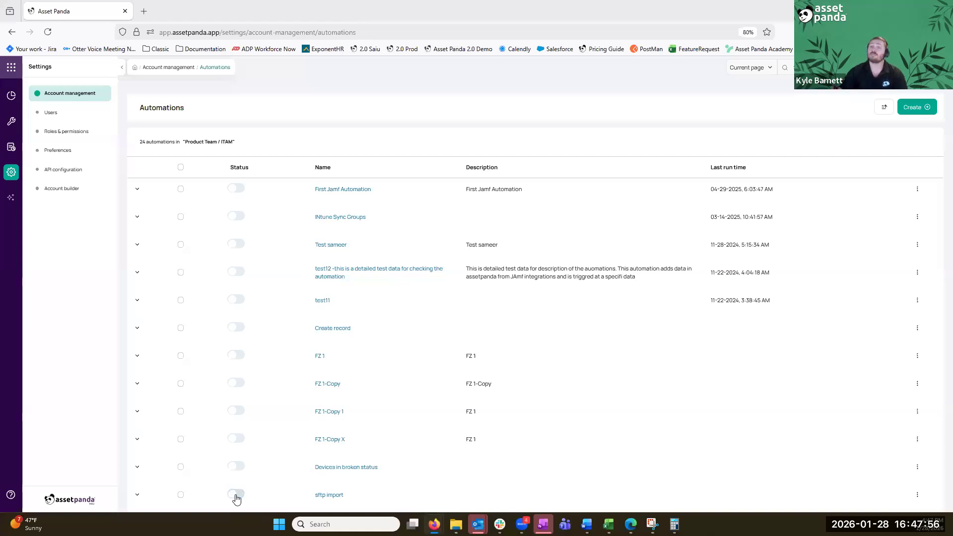